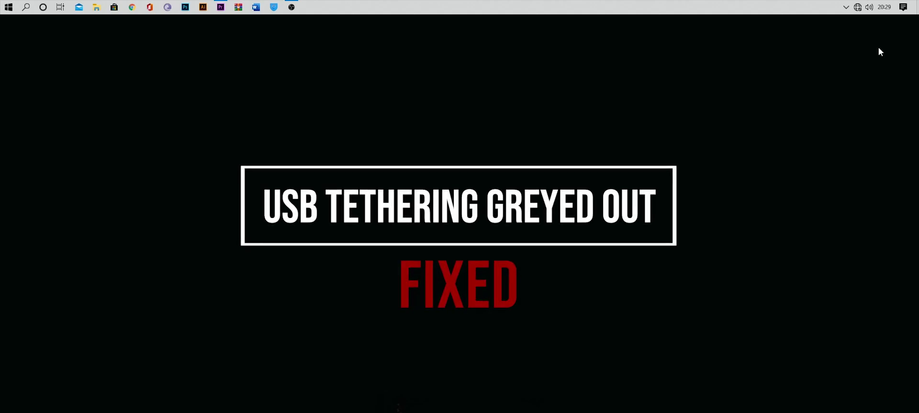
Check the PC's network status, then load google.com in Chrome to show the No Internet error.
click(857, 8)
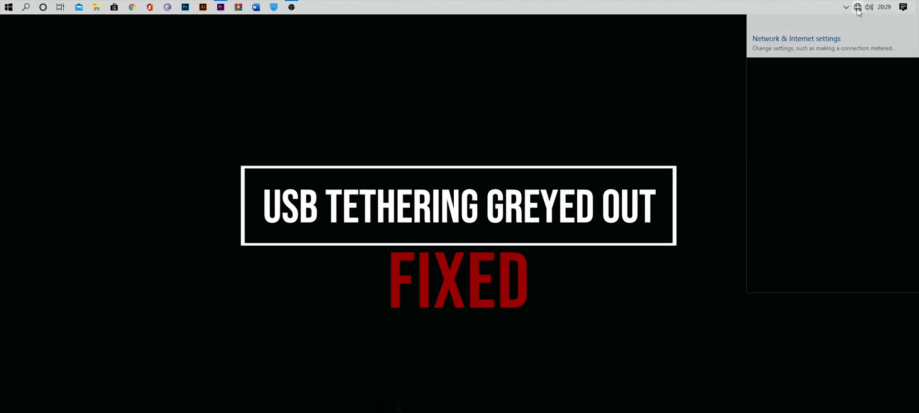
click(719, 61)
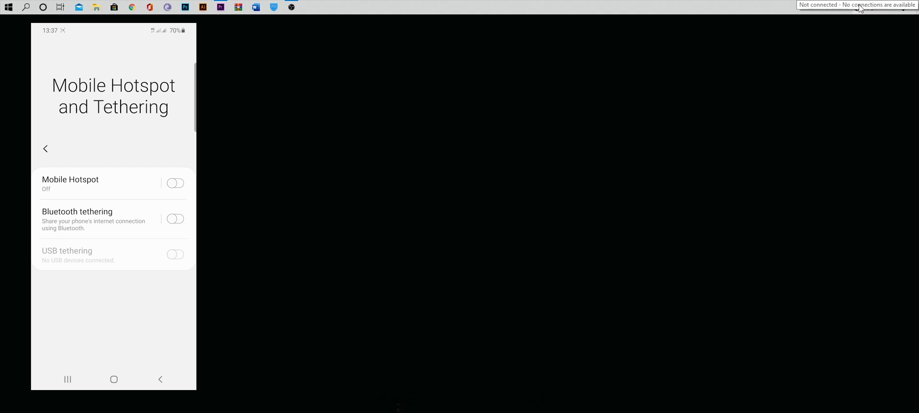
click(131, 8)
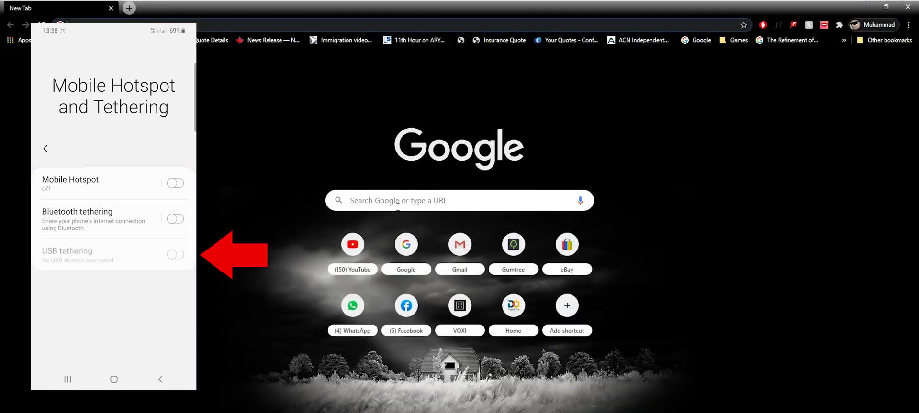
click(384, 252)
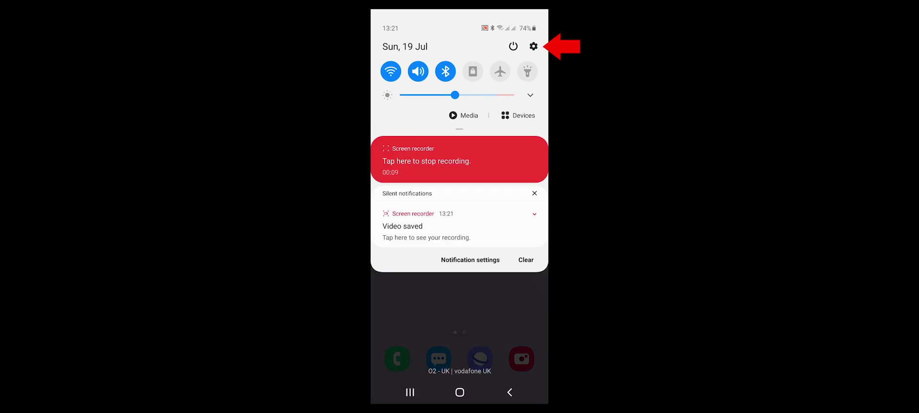
Open the phone's Settings, scroll to the bottom, and open About phone's Software information.
click(533, 46)
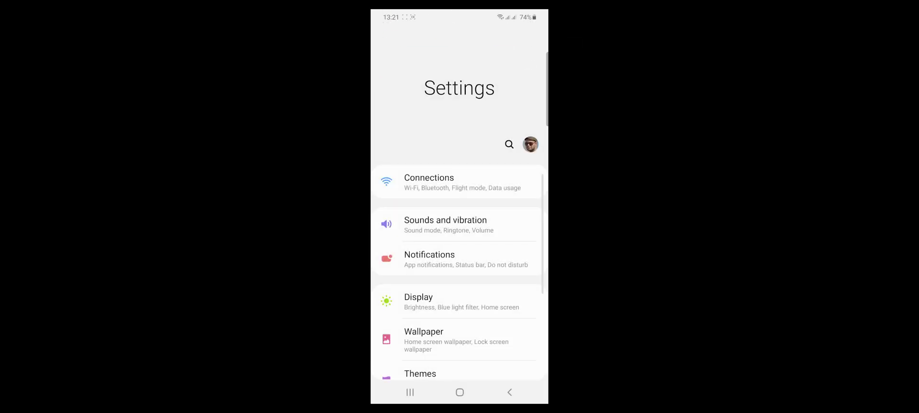
scroll(459, 215, down, 15)
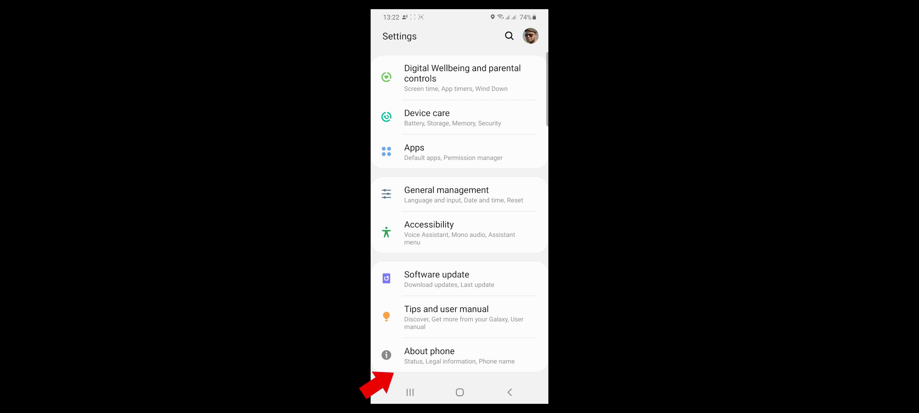
scroll(459, 311, down, 2)
scroll(459, 311, down, 2)
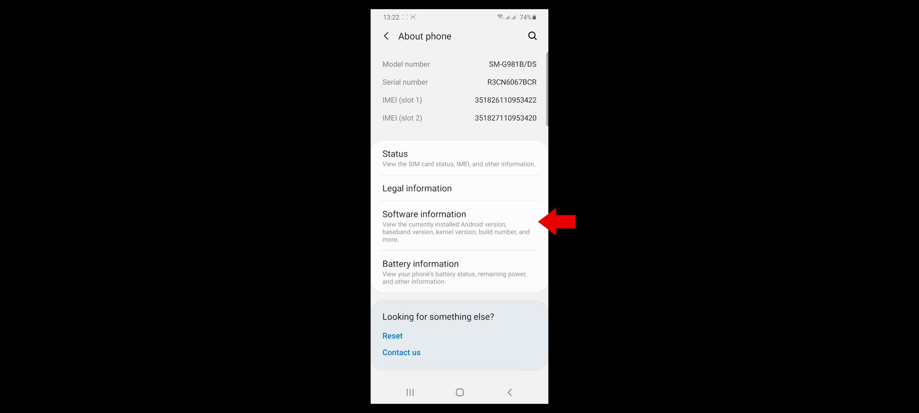
click(423, 225)
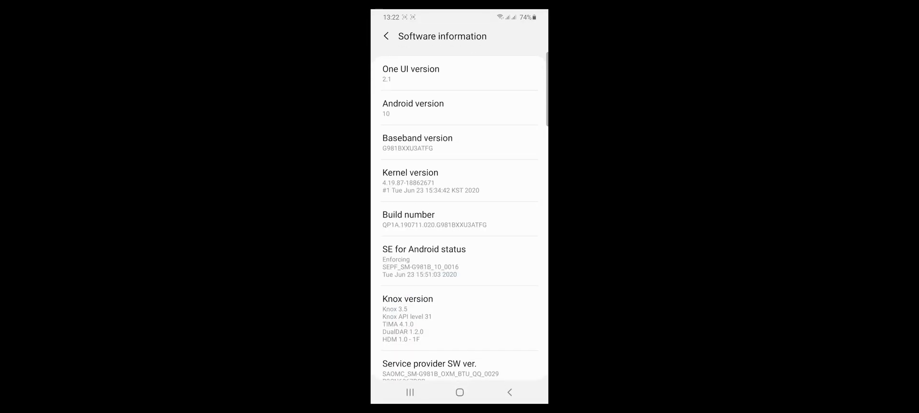
Tap the Build number repeatedly to enable developer mode, then return to About phone.
scroll(460, 216, down, 3)
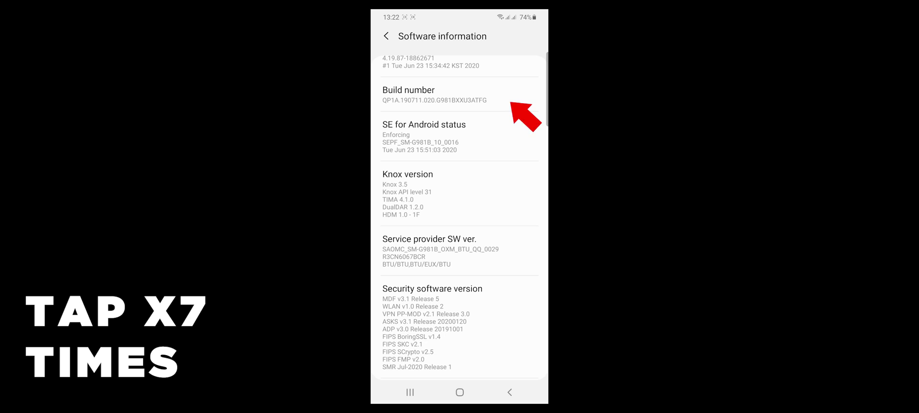
click(459, 94)
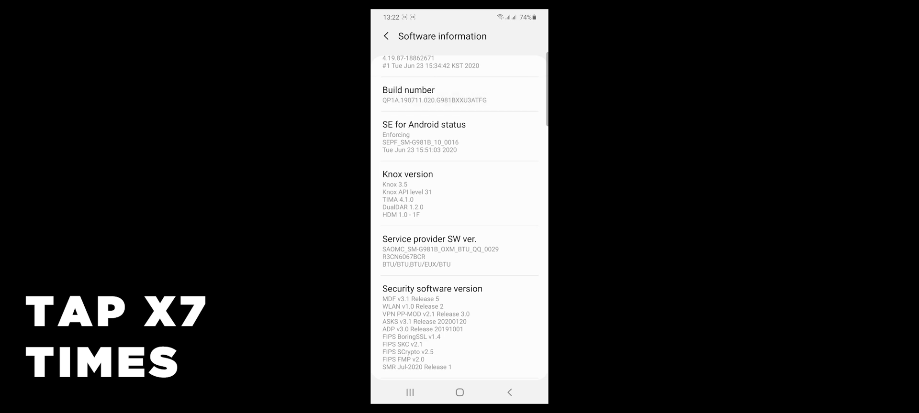
click(460, 94)
click(460, 94)
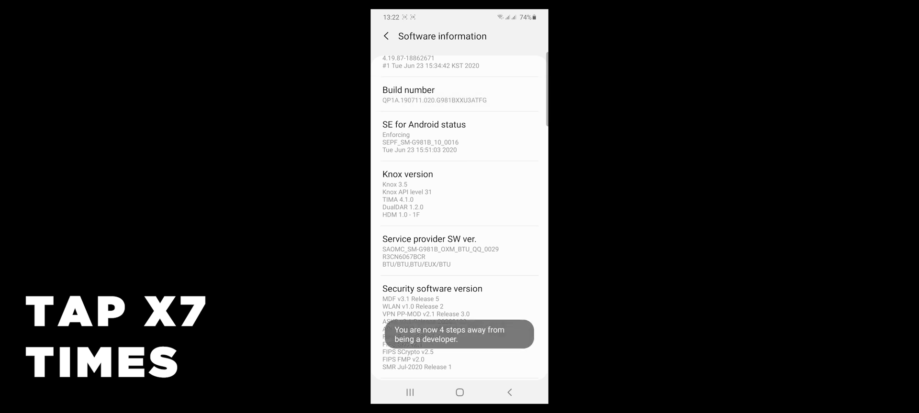
click(459, 94)
click(459, 94)
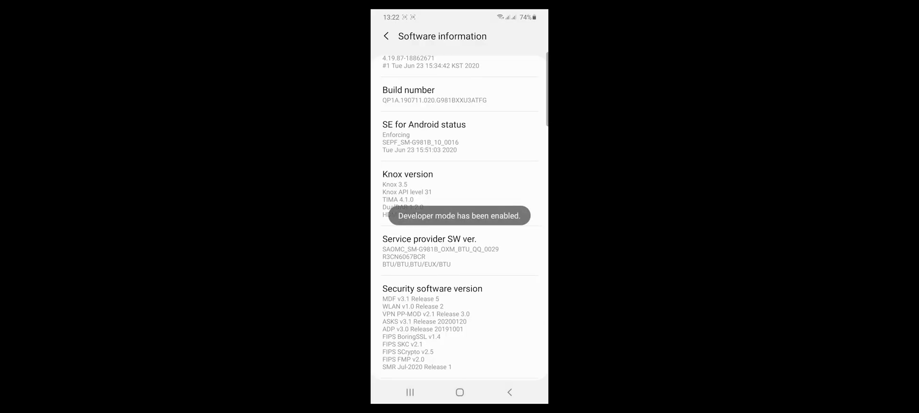
click(385, 36)
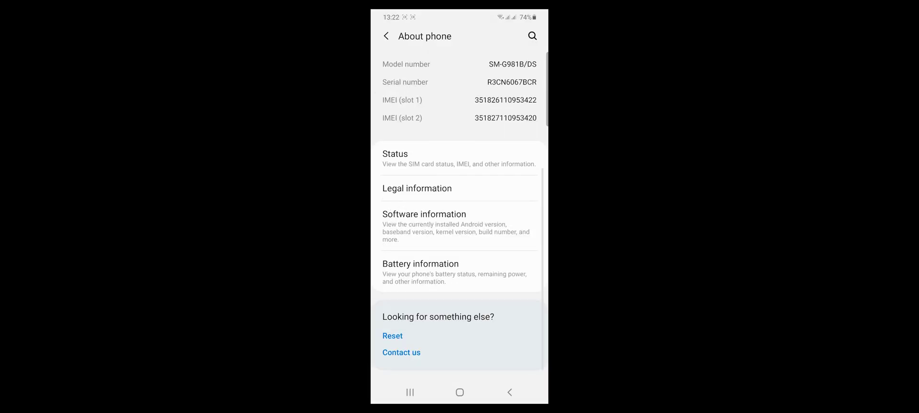
Go back to the main Settings list and enter Developer options.
click(385, 36)
scroll(459, 218, down, 1)
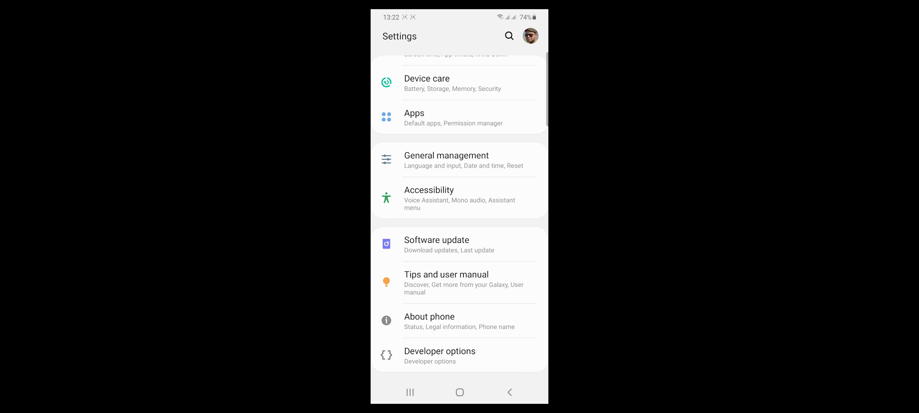
click(439, 355)
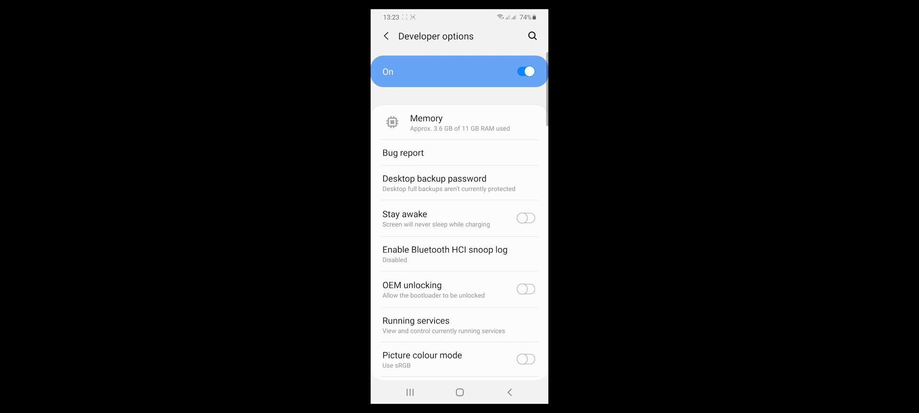
Scroll down to the Networking section and turn on Tethering hardware acceleration.
scroll(458, 239, down, 5)
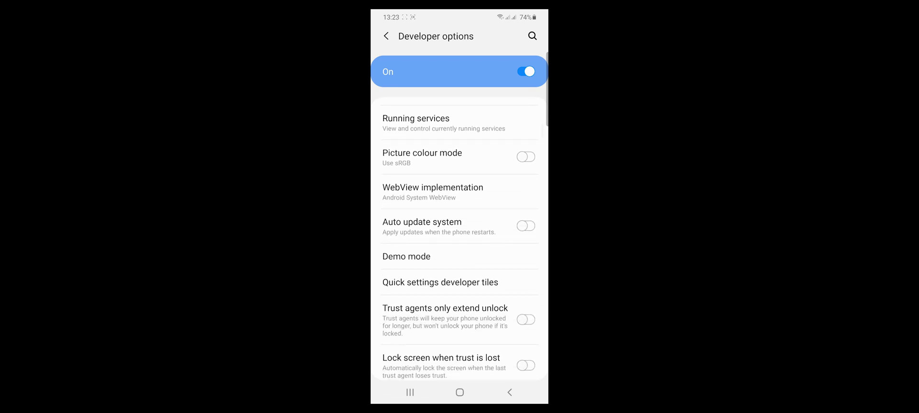
scroll(459, 239, down, 1)
scroll(458, 239, down, 2)
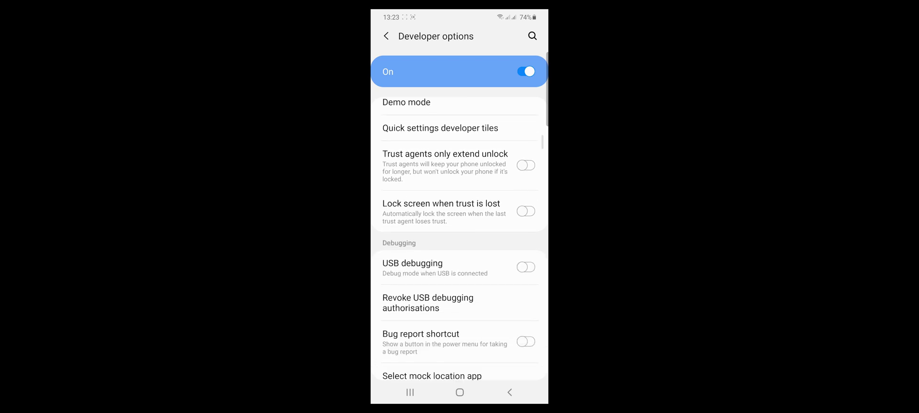
scroll(458, 239, down, 2)
scroll(458, 240, down, 1)
scroll(458, 240, down, 3)
scroll(458, 239, down, 1)
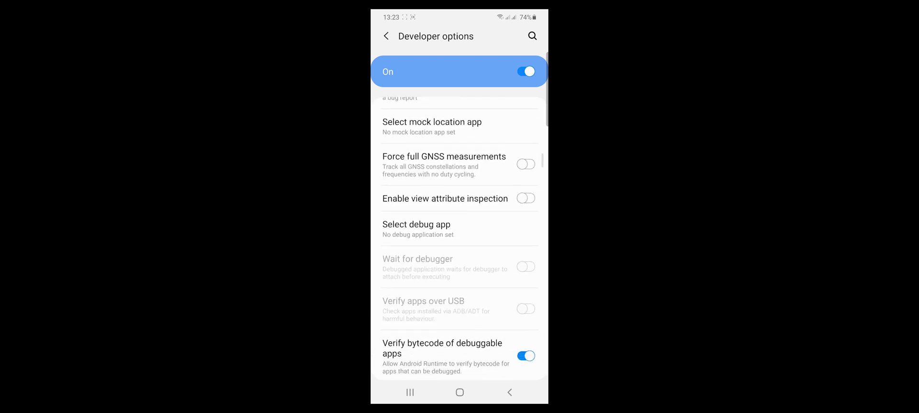
scroll(459, 239, down, 2)
scroll(459, 239, down, 2)
scroll(458, 240, down, 3)
scroll(458, 239, down, 1)
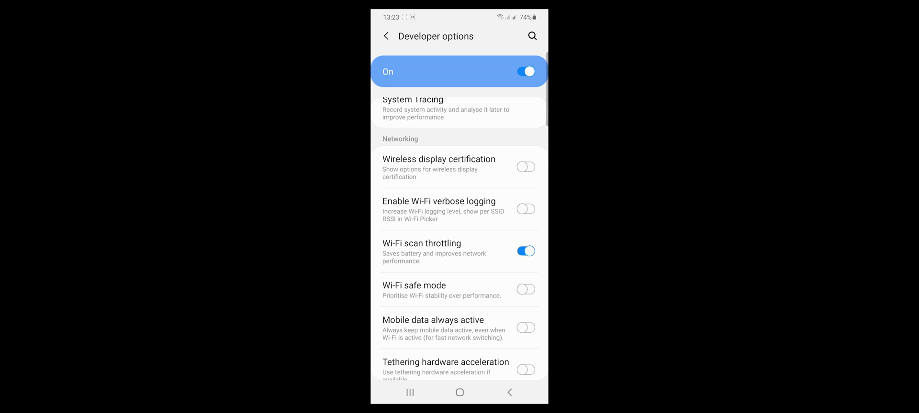
scroll(460, 239, down, 2)
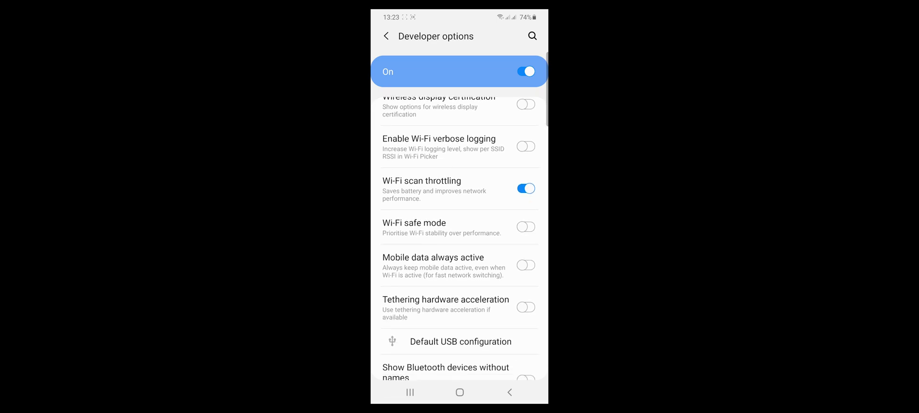
click(526, 307)
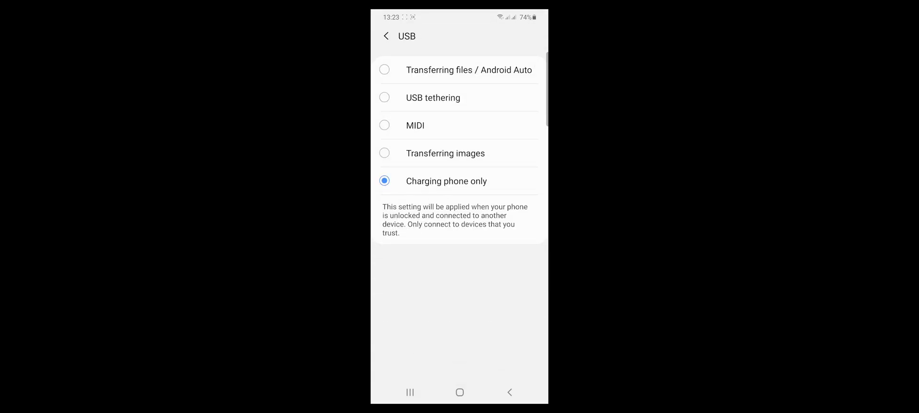
Make USB tethering the Default USB configuration, then return to the main Settings list.
click(433, 98)
click(433, 98)
click(509, 393)
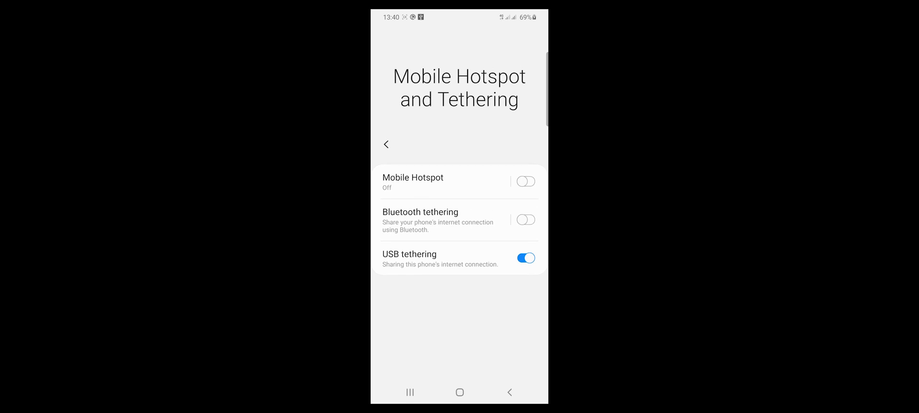
Scroll through Pixabay's Scotland video results, now loading over USB tethering.
scroll(459, 220, down, 3)
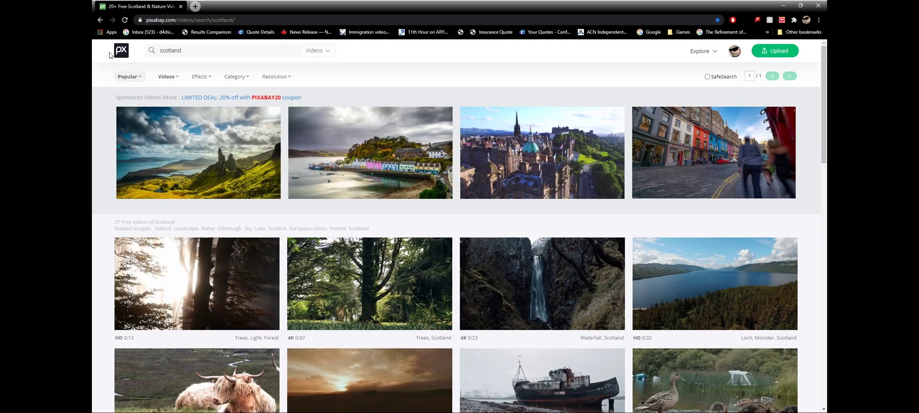
Go to Pixabay's main free videos page and scroll down its grid of clips.
click(115, 53)
scroll(321, 261, down, 5)
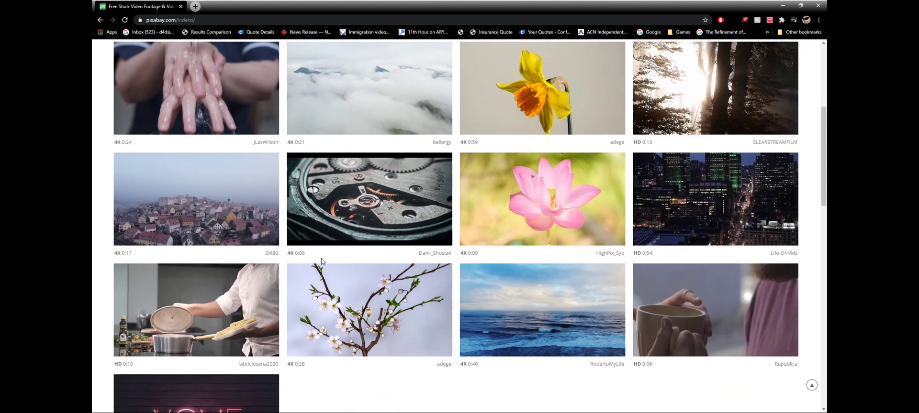